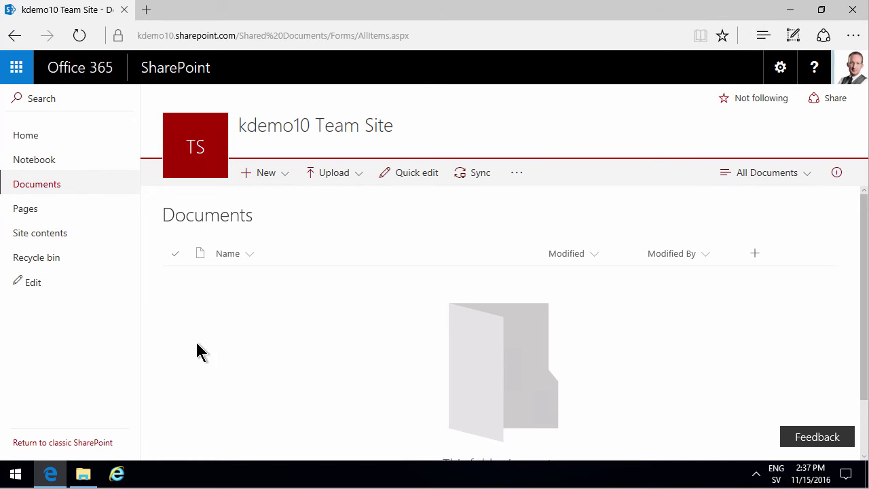
Step: Copy the team site's link from the TS logo and start a Windows app search
{"action": "right_click", "coordinate": [195, 151]}
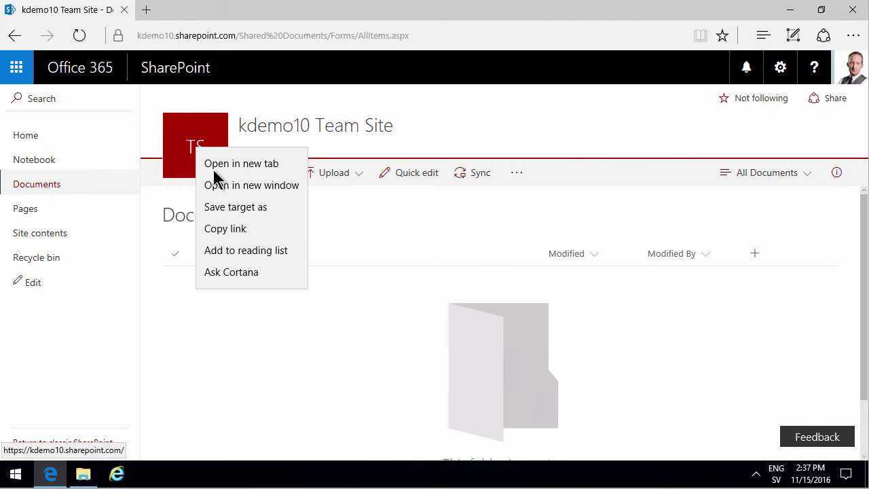
{"action": "left_click", "coordinate": [244, 231]}
{"action": "left_click", "coordinate": [19, 479]}
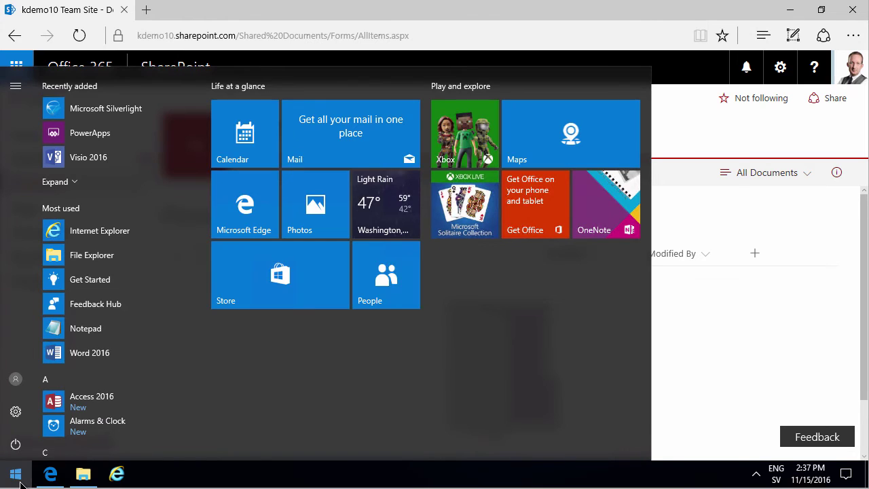
Step: Launch SharePoint Designer 2013 from a 'des' search and connect to the pasted team site URL
{"action": "type", "text": "des"}
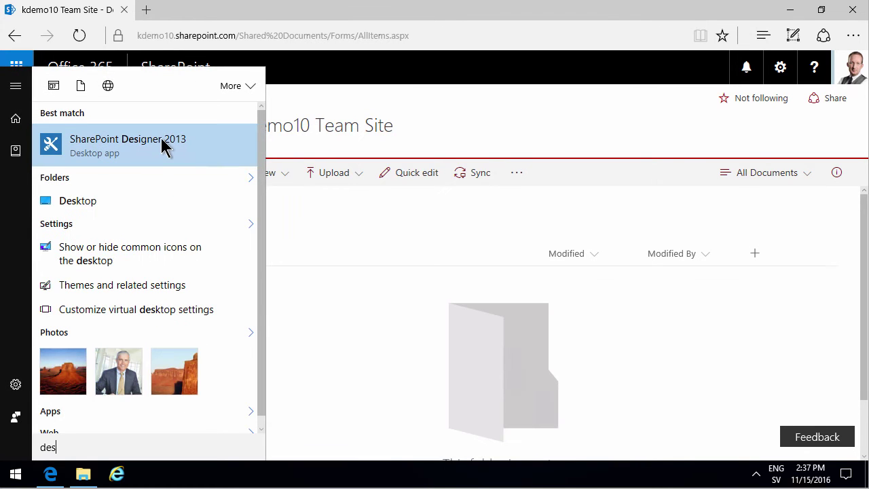
{"action": "left_click", "coordinate": [165, 145]}
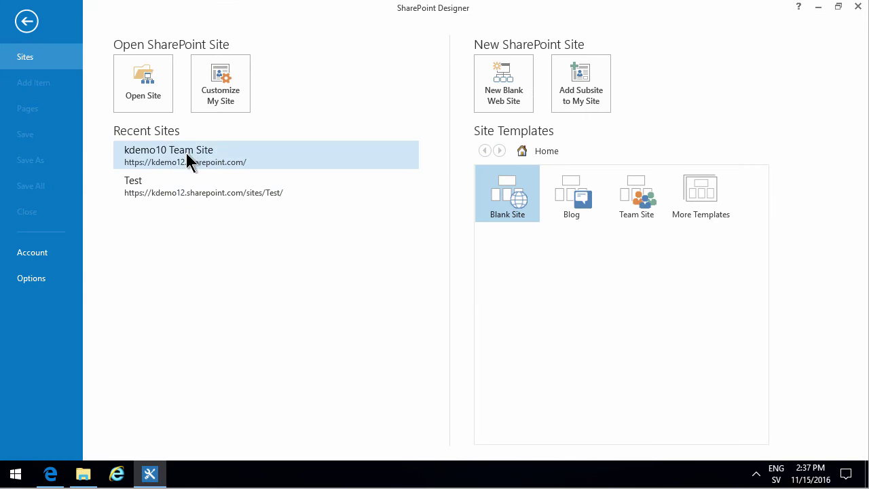
{"action": "left_click", "coordinate": [149, 91]}
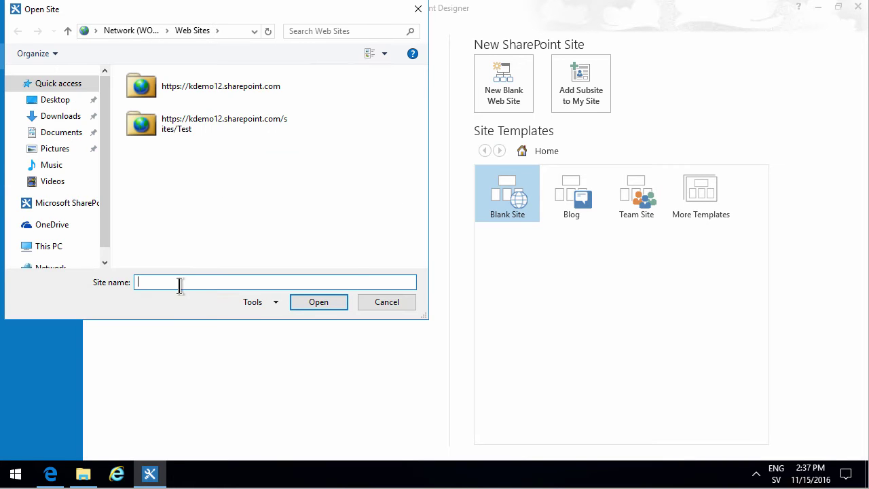
{"action": "right_click", "coordinate": [179, 281]}
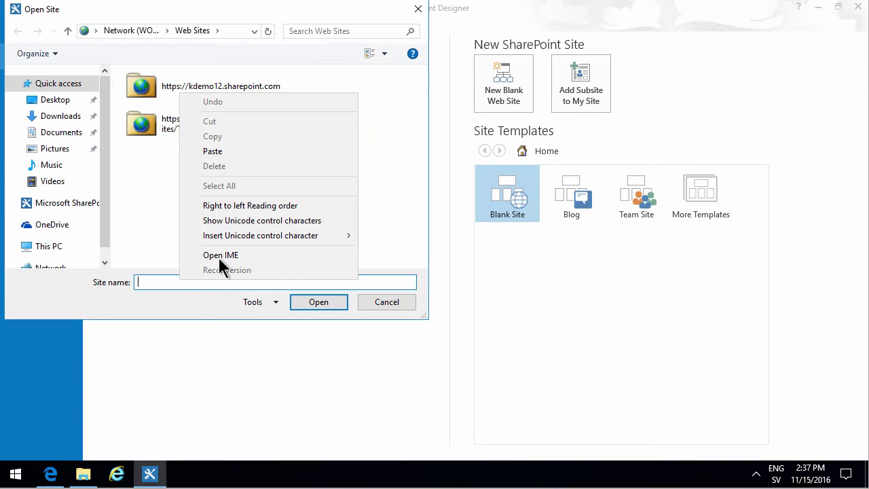
{"action": "left_click", "coordinate": [218, 150]}
{"action": "key", "text": "Return"}
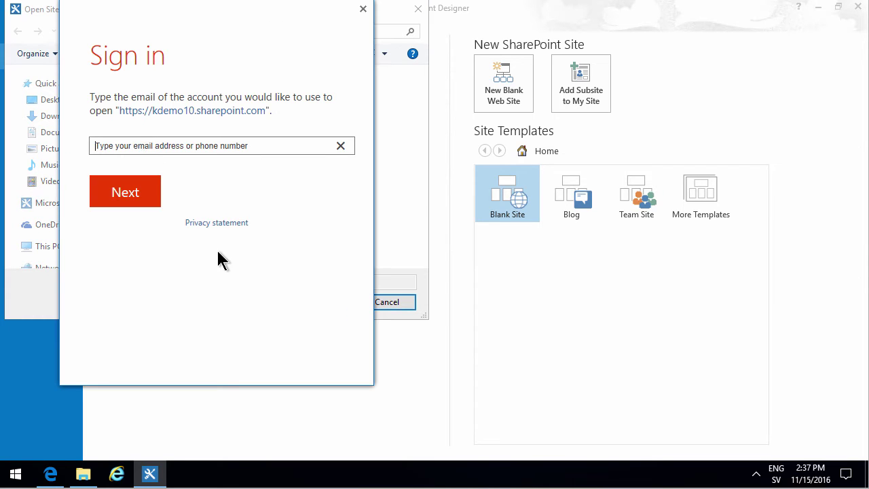
Step: Sign in with the account e-mail and password, then open the kdemo10 site
{"action": "left_click", "coordinate": [127, 147]}
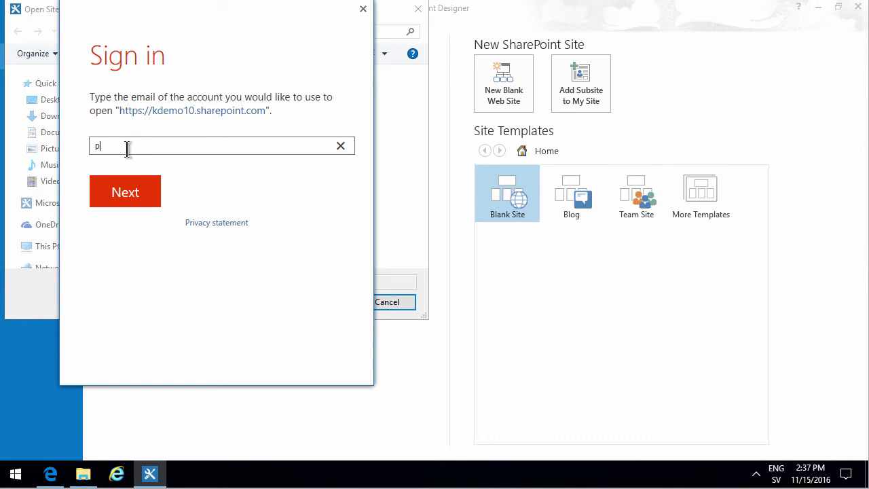
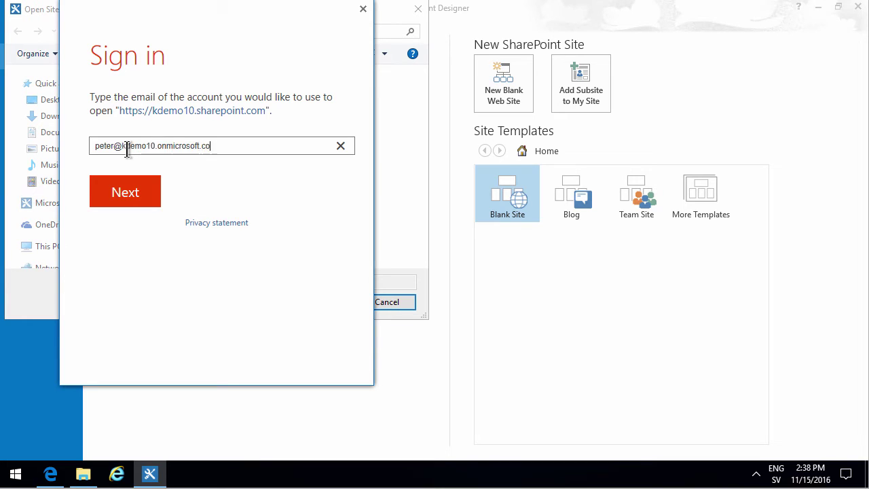
{"action": "key", "text": "Return"}
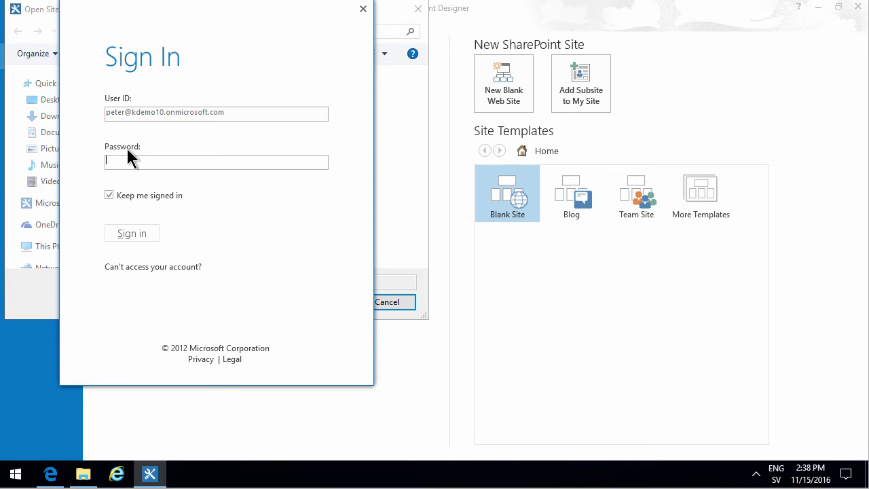
{"action": "type", "text": "**********"}
{"action": "key", "text": "Return"}
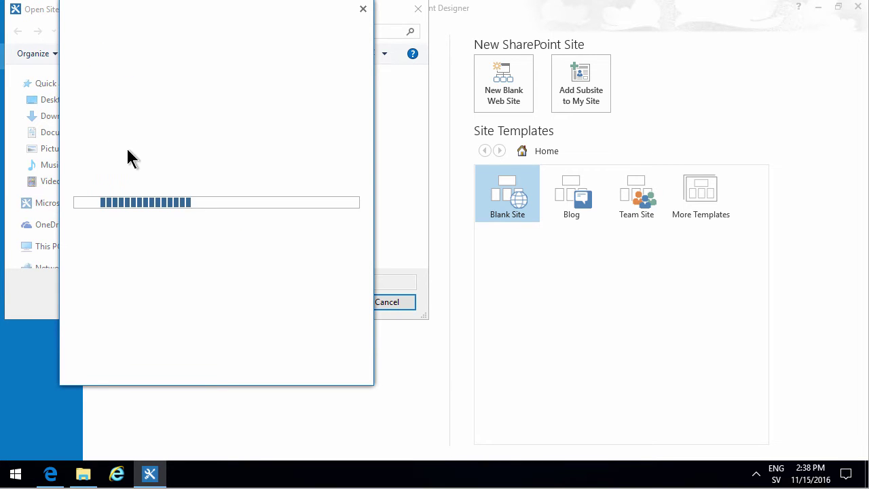
{"action": "left_click", "coordinate": [311, 305]}
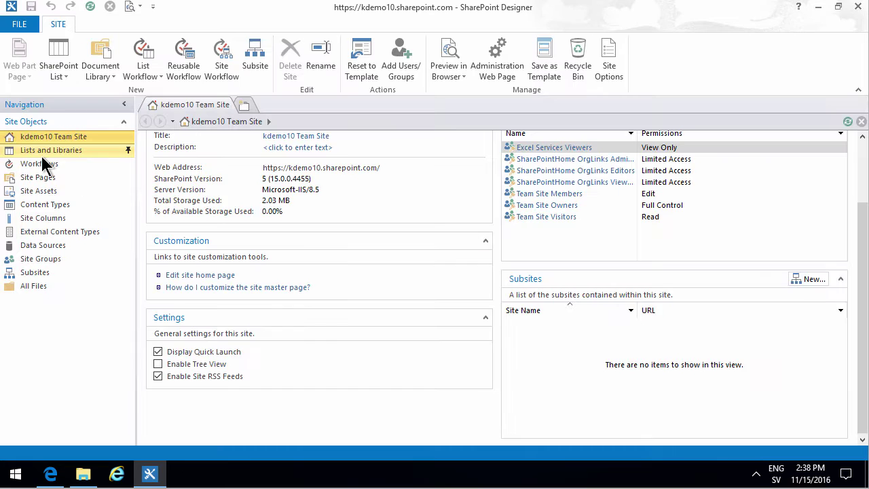
Step: Check the Documents library under Lists and Libraries, then open Shared Documents via All Files
{"action": "left_click", "coordinate": [42, 155]}
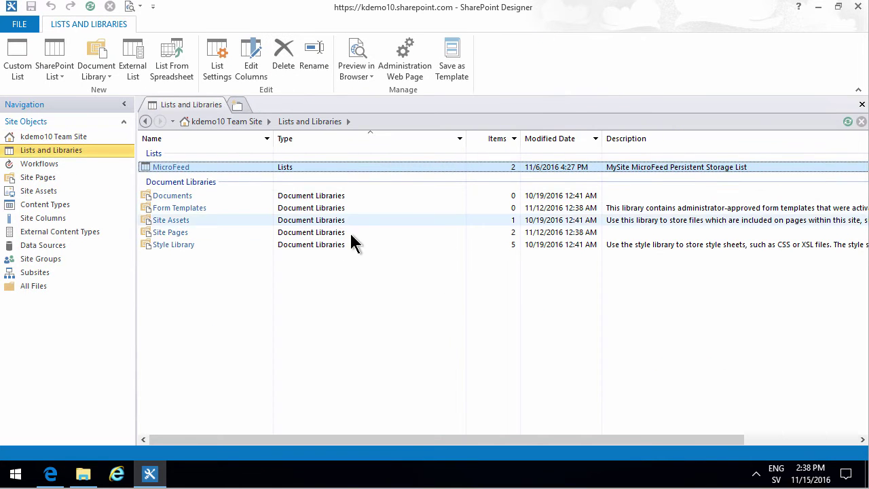
{"action": "left_click", "coordinate": [171, 196]}
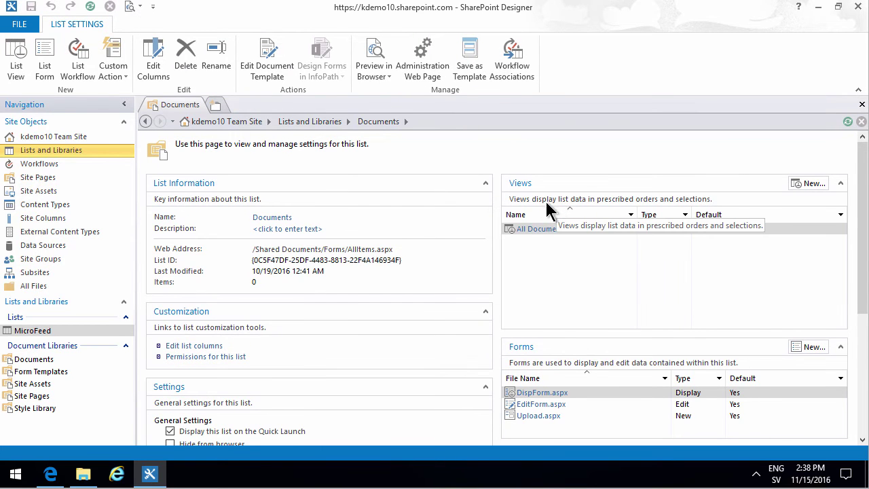
{"action": "left_click", "coordinate": [41, 287]}
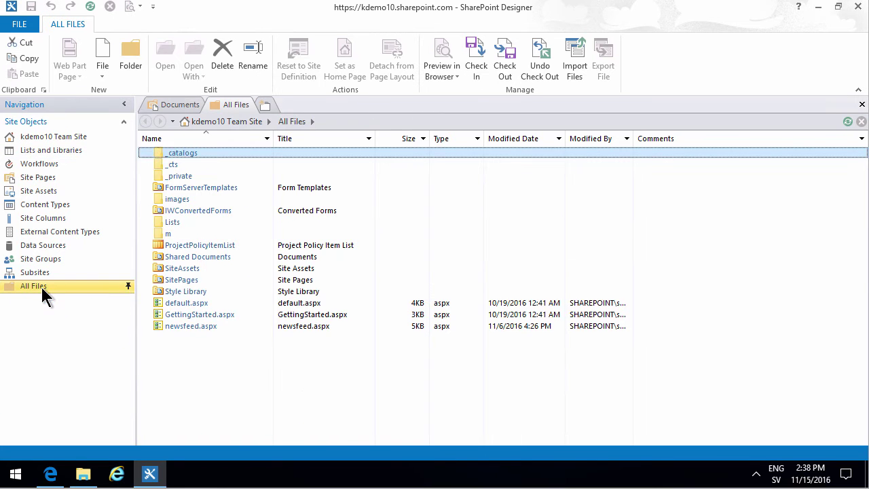
{"action": "left_click", "coordinate": [192, 258]}
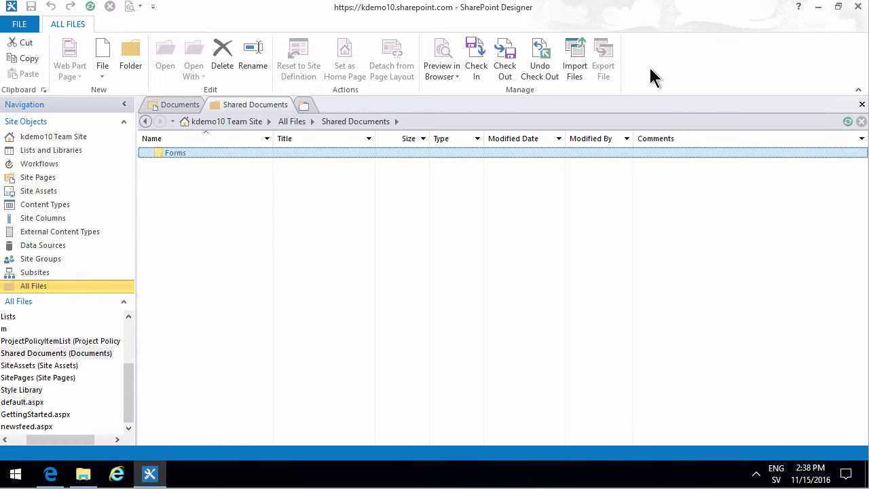
Step: Start an import into Shared Documents and add the Images and Videos folder from Documents
{"action": "left_click", "coordinate": [574, 58]}
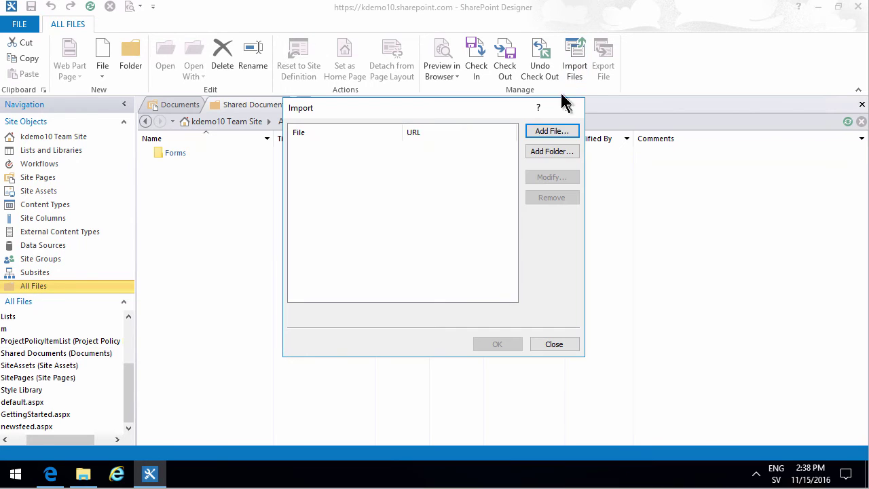
{"action": "left_click", "coordinate": [558, 154]}
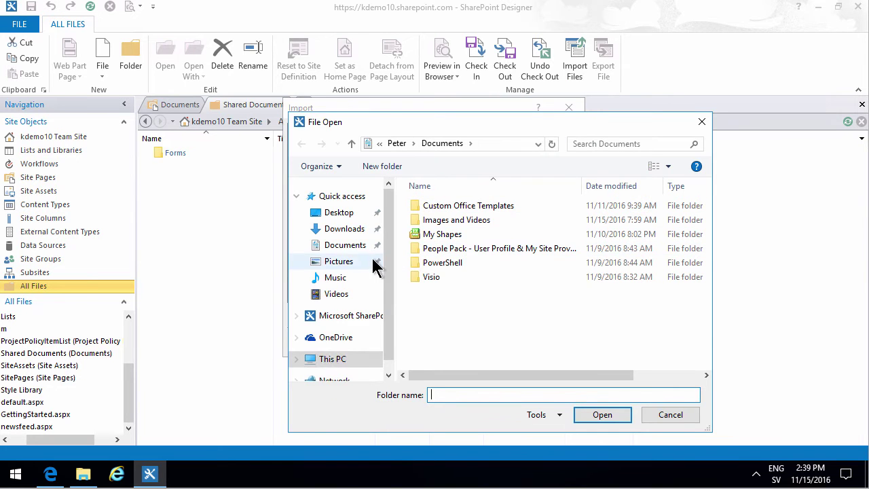
{"action": "left_click", "coordinate": [348, 248]}
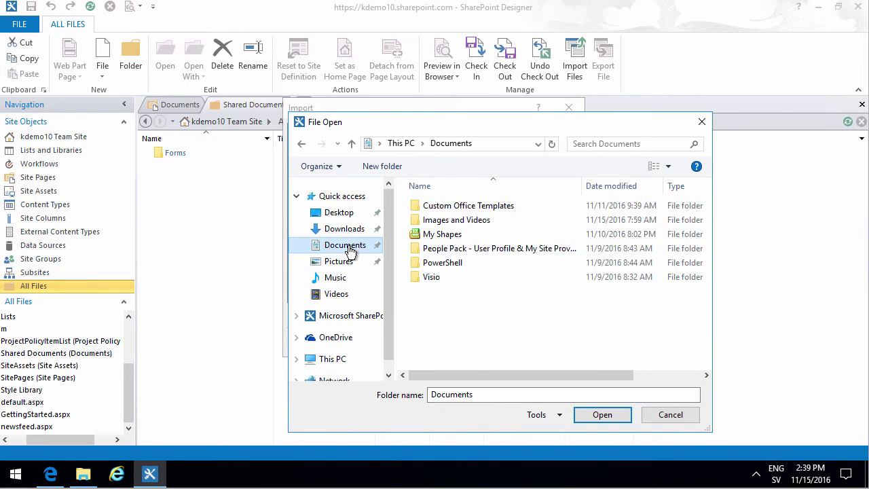
{"action": "left_click", "coordinate": [435, 278]}
{"action": "left_click", "coordinate": [446, 265]}
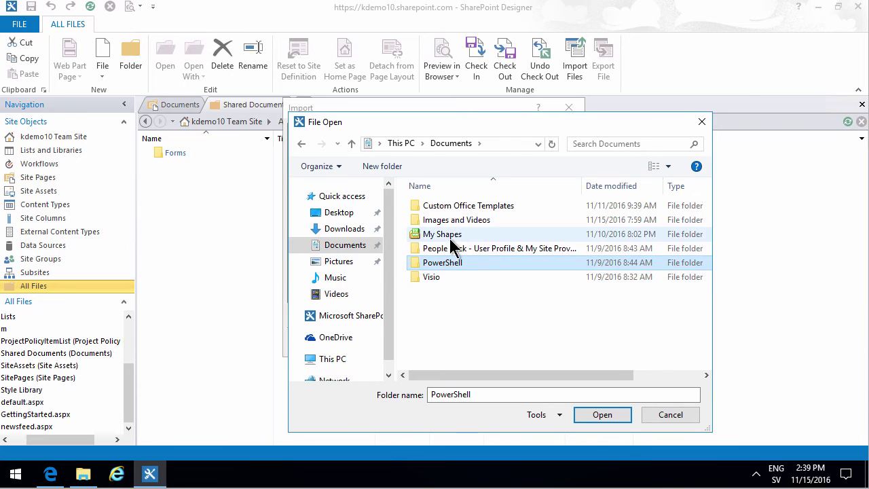
{"action": "left_click", "coordinate": [457, 222]}
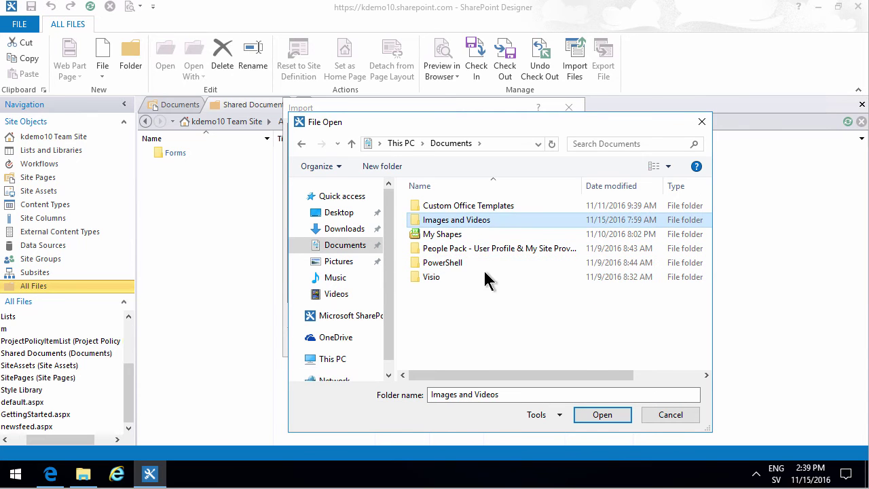
{"action": "left_click", "coordinate": [616, 411]}
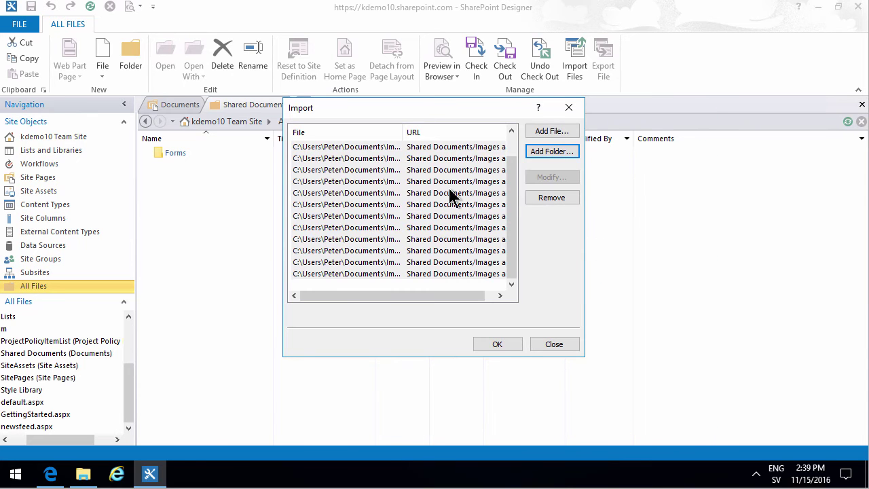
{"action": "key", "text": "ctrl+a"}
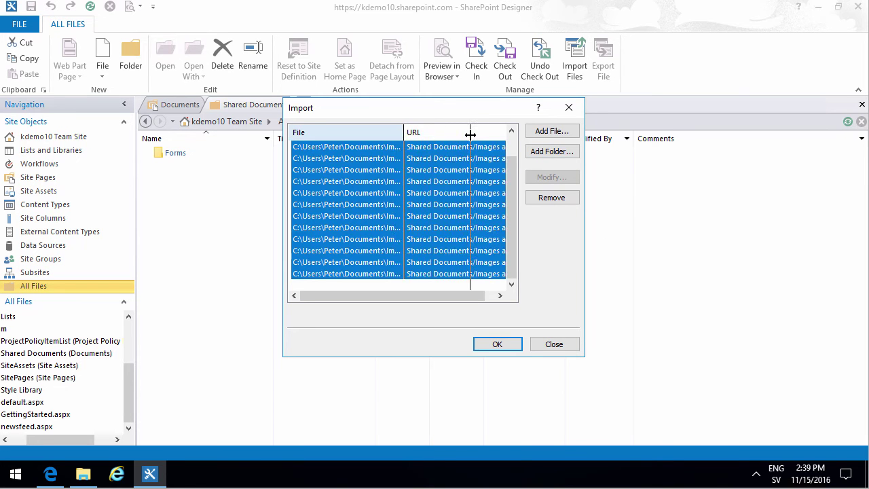
{"action": "left_click_drag", "start_coordinate": [419, 296], "coordinate": [478, 295]}
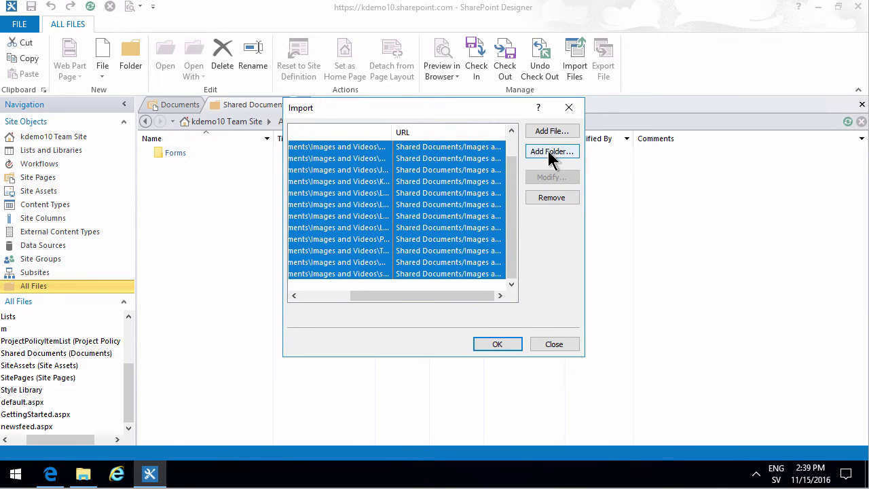
Step: Add the People Pack and Visio folders from Documents to the import list
{"action": "left_click", "coordinate": [547, 153]}
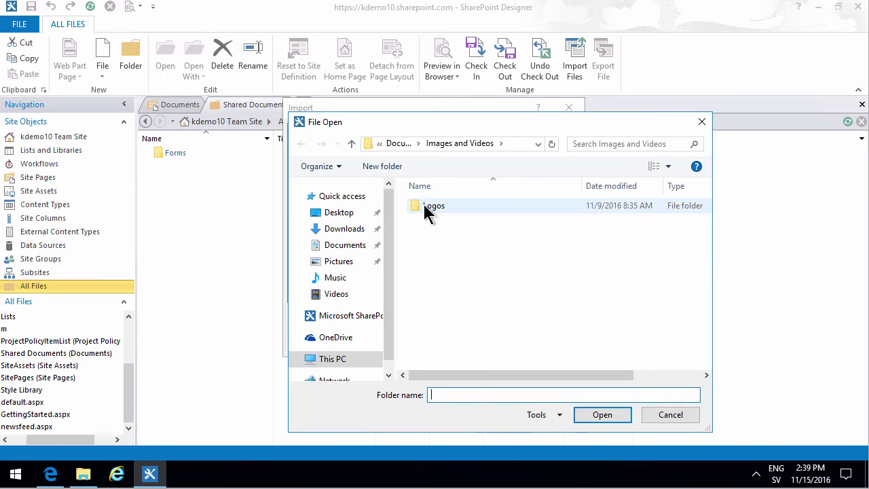
{"action": "left_click", "coordinate": [402, 143]}
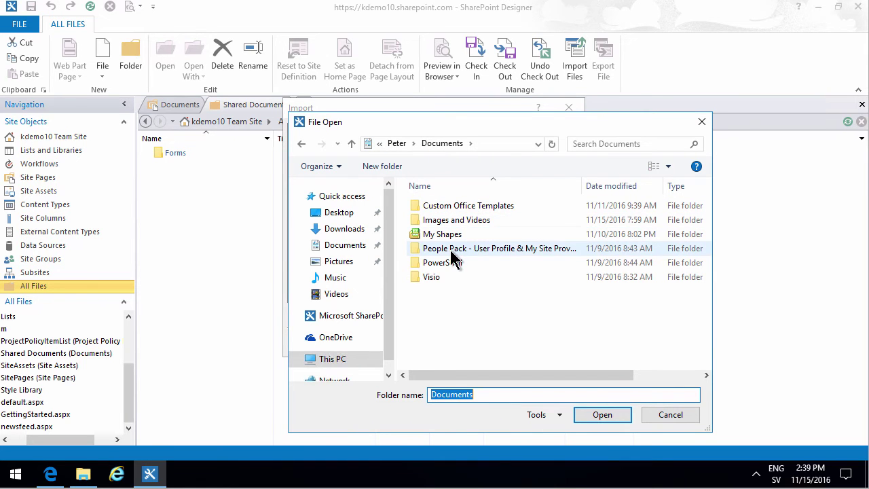
{"action": "double_click", "coordinate": [450, 249]}
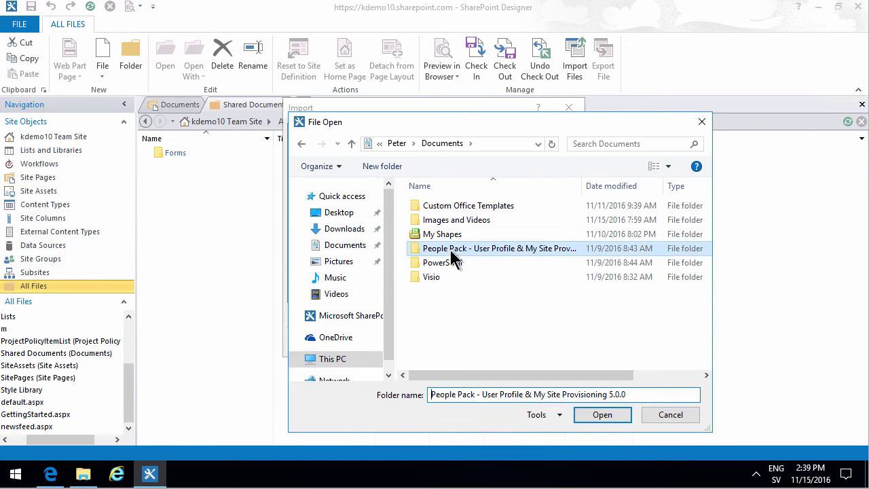
{"action": "left_click", "coordinate": [597, 415]}
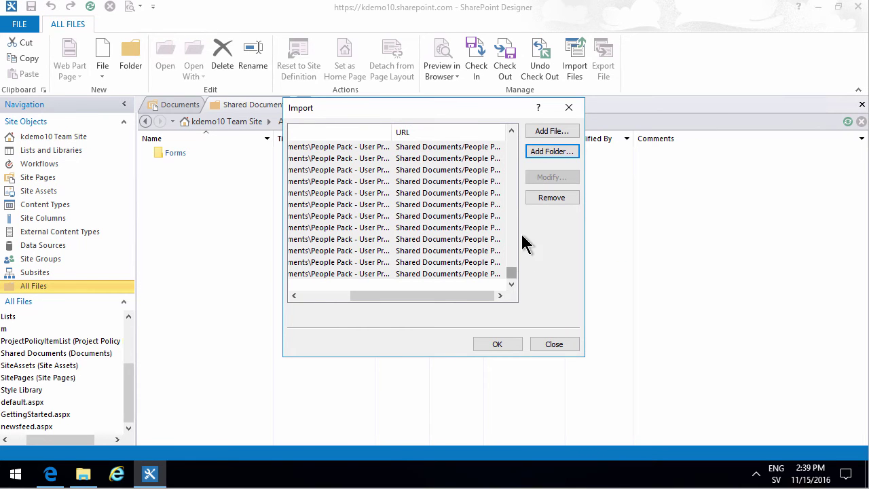
{"action": "left_click", "coordinate": [552, 152]}
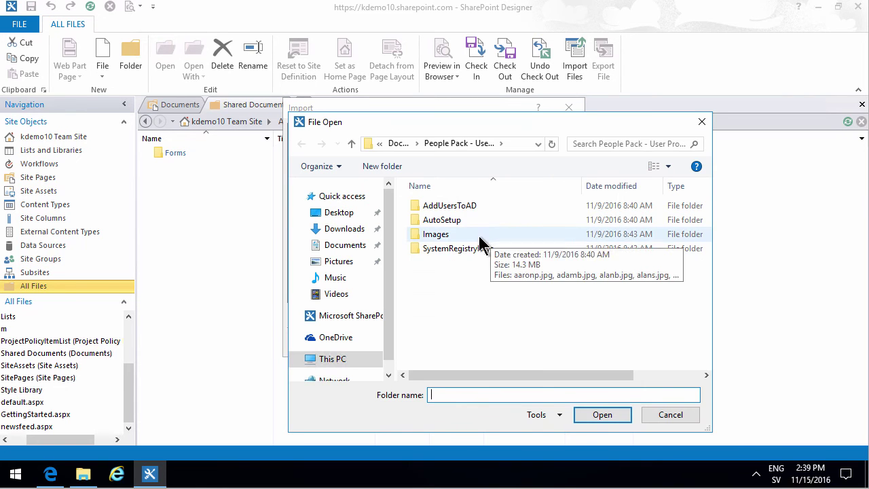
{"action": "left_click", "coordinate": [399, 145]}
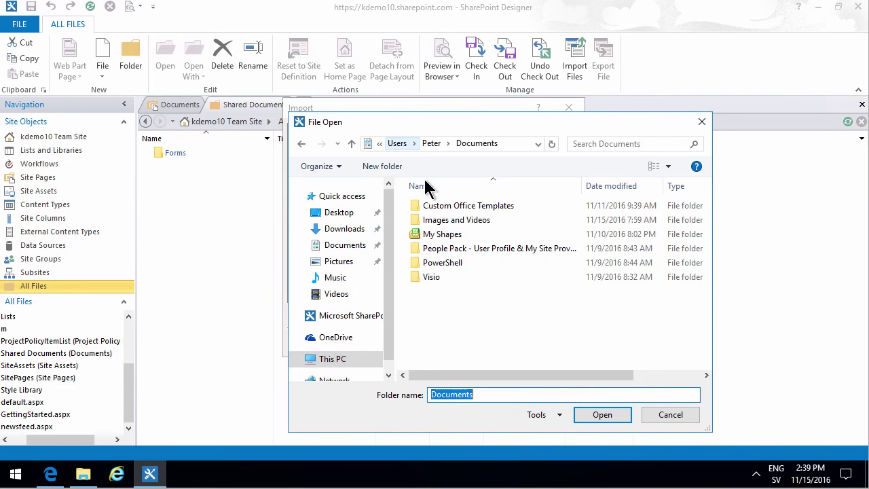
{"action": "left_click", "coordinate": [432, 277]}
{"action": "left_click", "coordinate": [590, 413]}
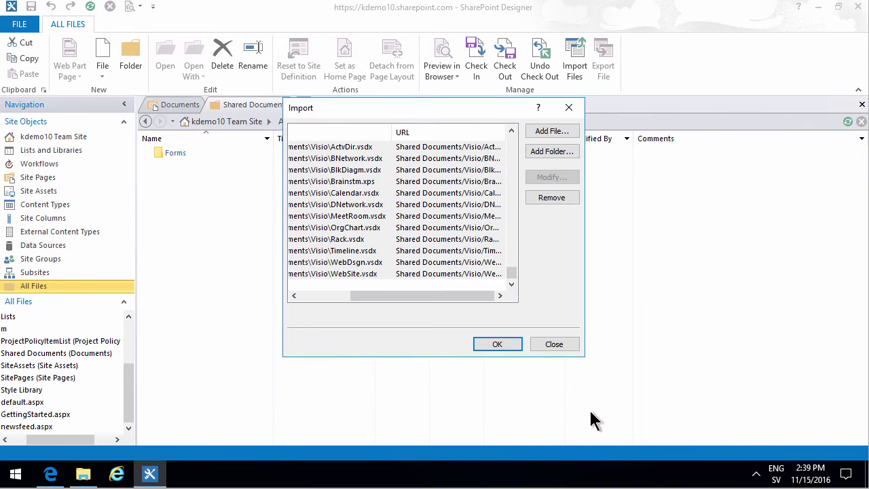
Step: Queue all loose Documents files, from 5-year financial plan.xlsx through the last file, for import
{"action": "left_click", "coordinate": [550, 131]}
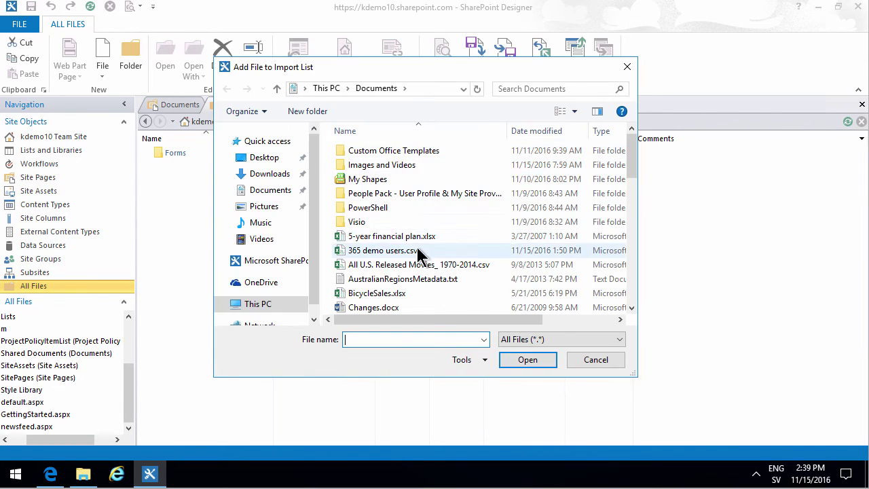
{"action": "left_click", "coordinate": [396, 237]}
{"action": "left_click_drag", "start_coordinate": [631, 163], "coordinate": [640, 314]}
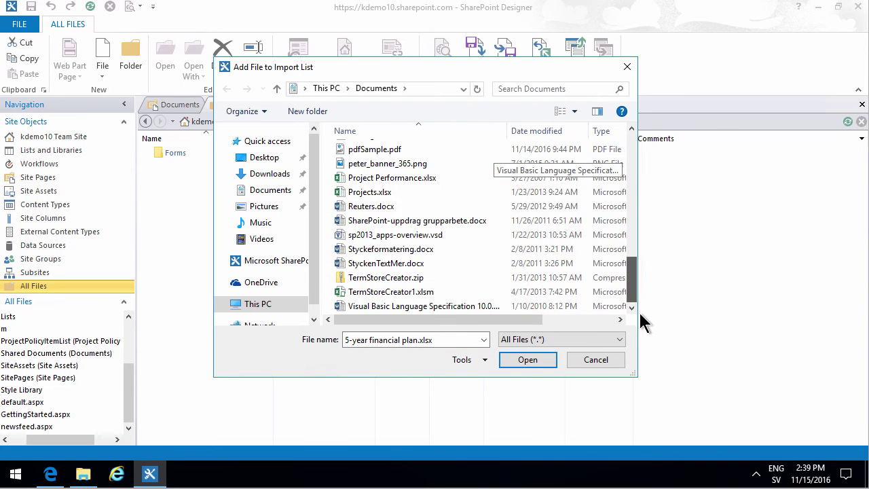
{"action": "left_click", "coordinate": [378, 306], "text": "shift"}
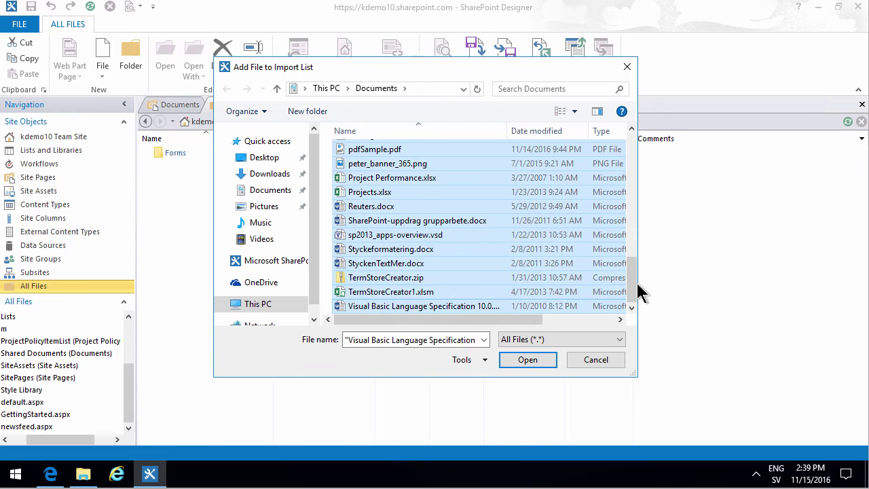
{"action": "left_click_drag", "start_coordinate": [632, 291], "coordinate": [631, 315]}
{"action": "left_click", "coordinate": [531, 358]}
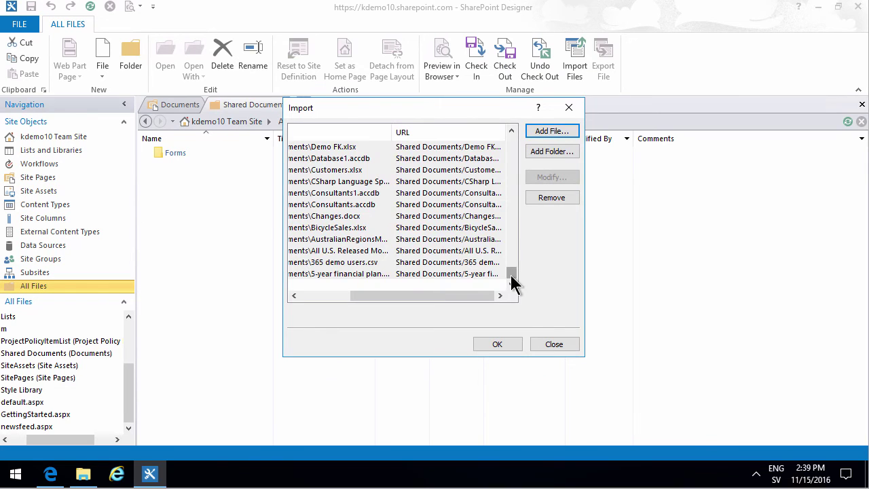
{"action": "left_click_drag", "start_coordinate": [511, 273], "coordinate": [511, 141]}
{"action": "left_click_drag", "start_coordinate": [445, 297], "coordinate": [288, 299]}
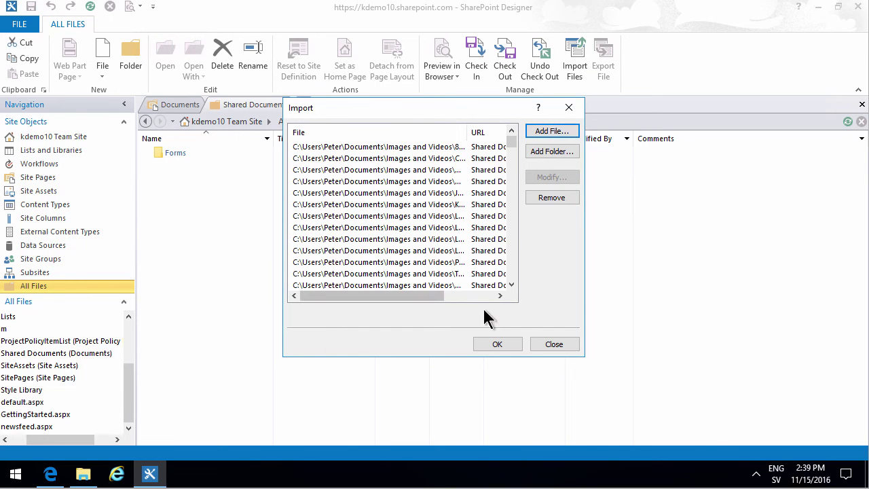
Step: Run the import into Shared Documents and check the online Documents library in Edge
{"action": "left_click", "coordinate": [497, 345]}
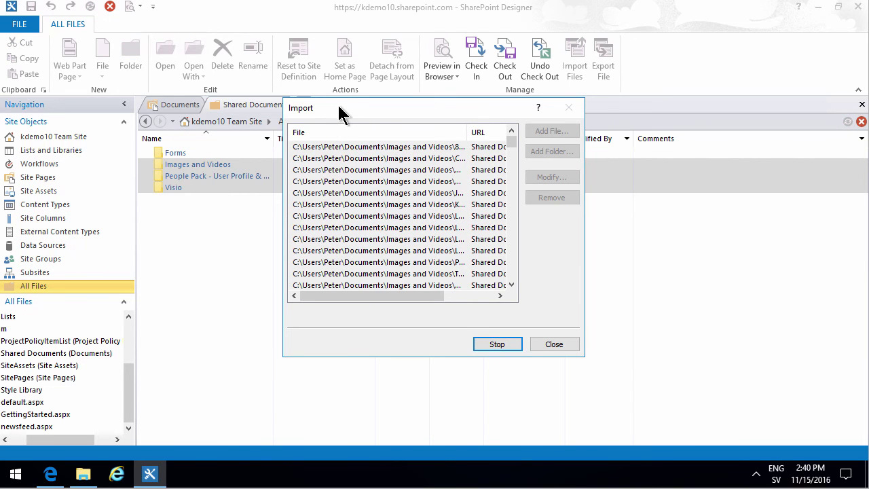
{"action": "left_click_drag", "start_coordinate": [340, 111], "coordinate": [524, 166]}
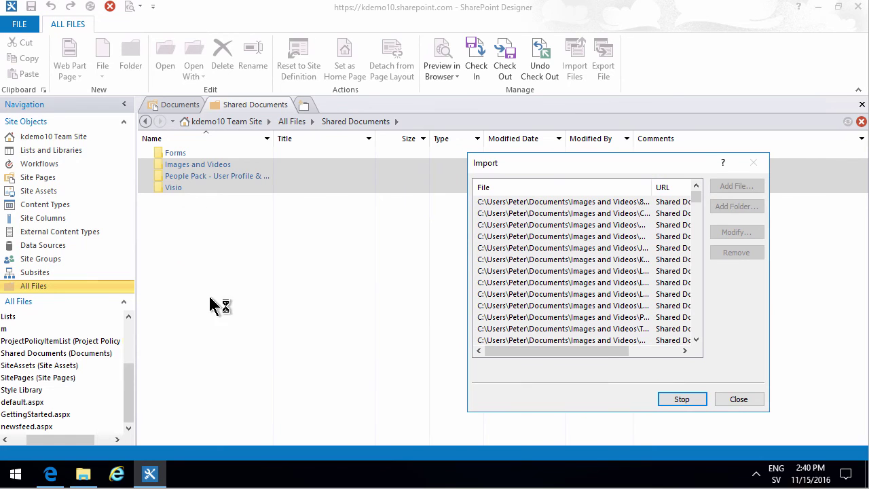
{"action": "left_click", "coordinate": [50, 474]}
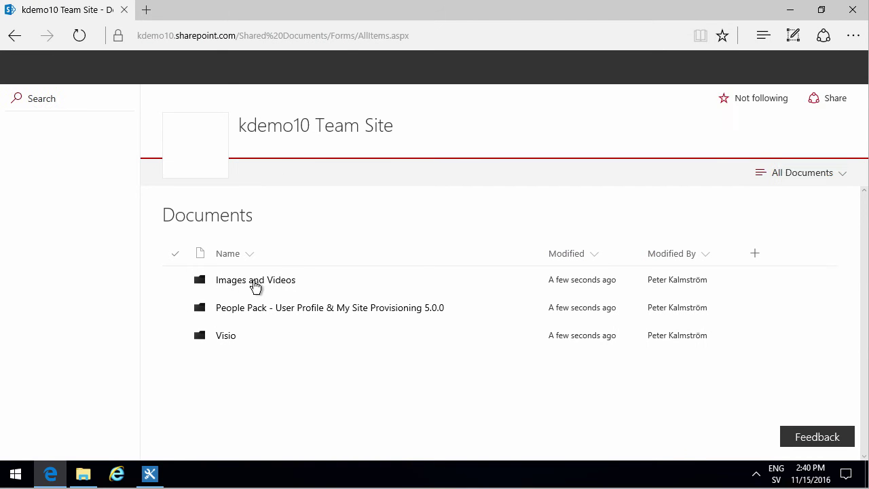
{"action": "left_click", "coordinate": [256, 284]}
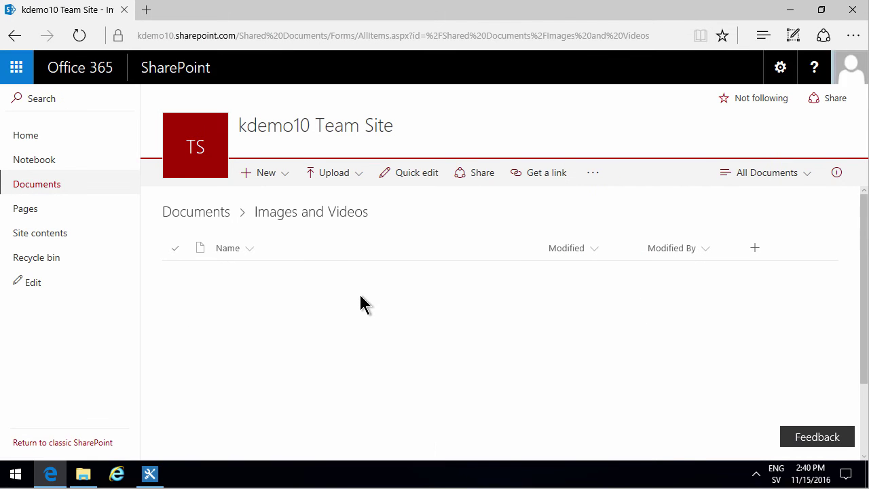
{"action": "scroll", "coordinate": [267, 364], "scroll_direction": "down", "scroll_amount": 2}
{"action": "scroll", "coordinate": [266, 365], "scroll_direction": "up", "scroll_amount": 2}
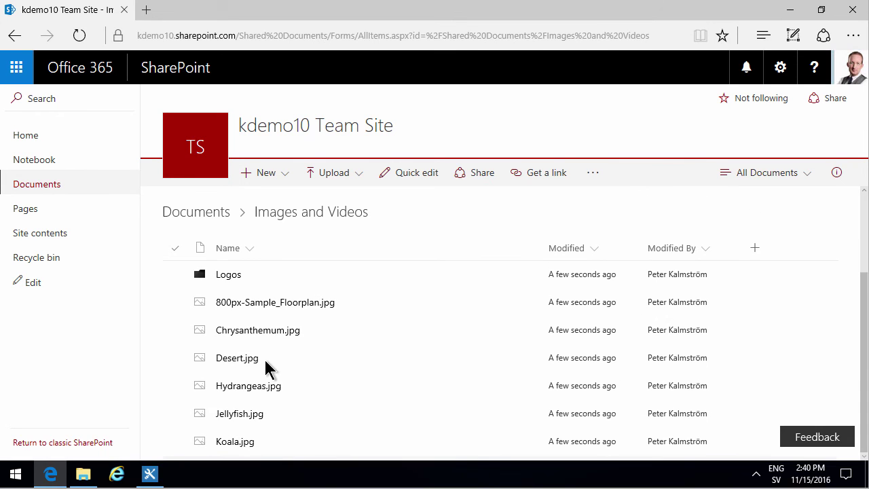
{"action": "left_click", "coordinate": [149, 474]}
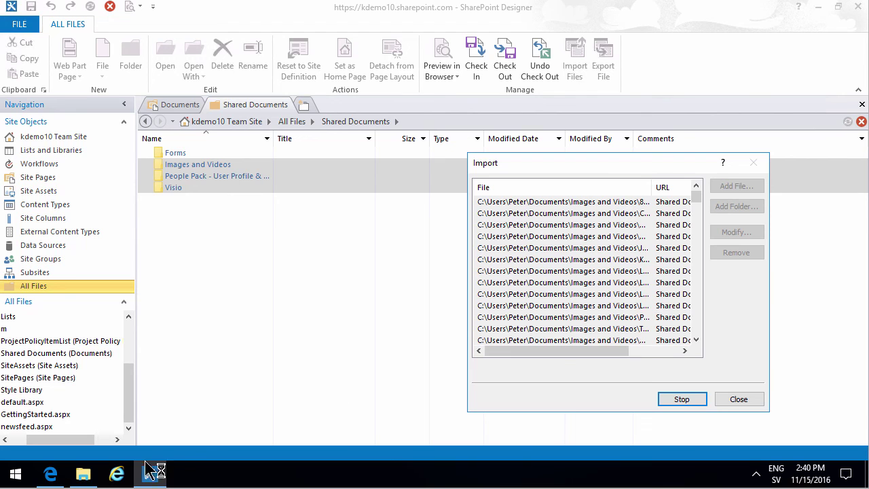
{"action": "left_click", "coordinate": [52, 475]}
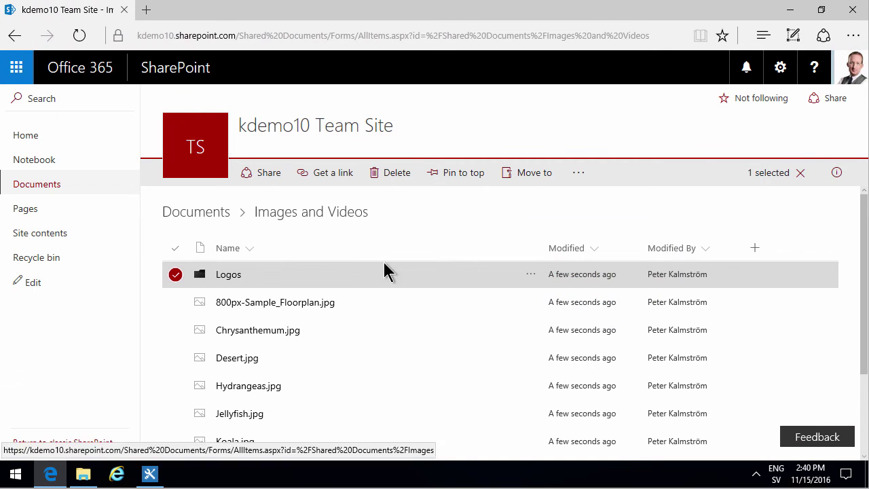